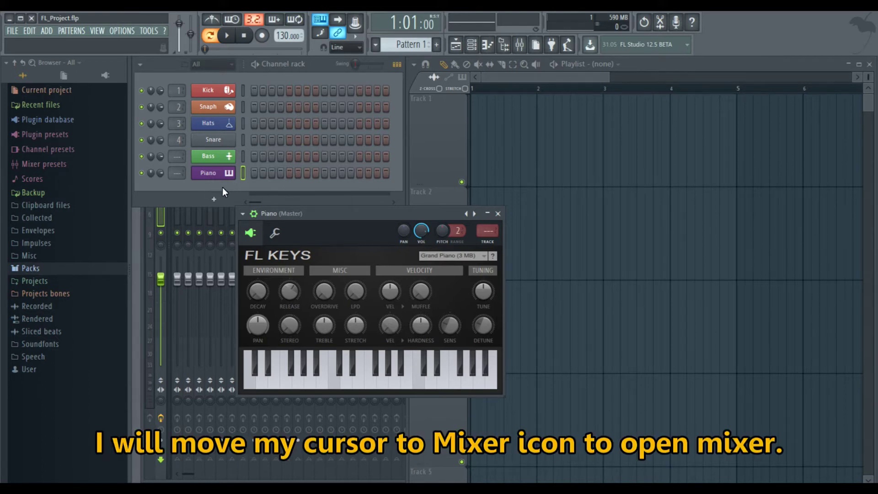
# Open the mixer to view its insert tracks and effect slots, and close it
pyautogui.click(515, 47)
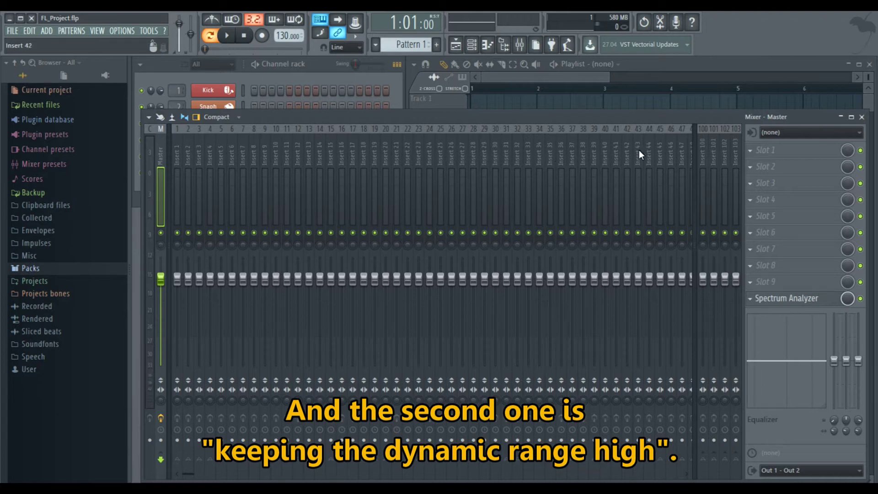
pyautogui.click(861, 118)
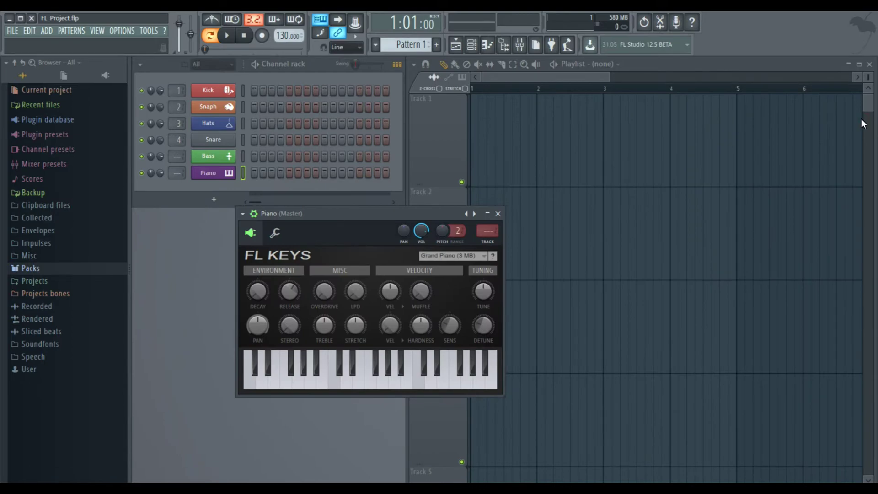
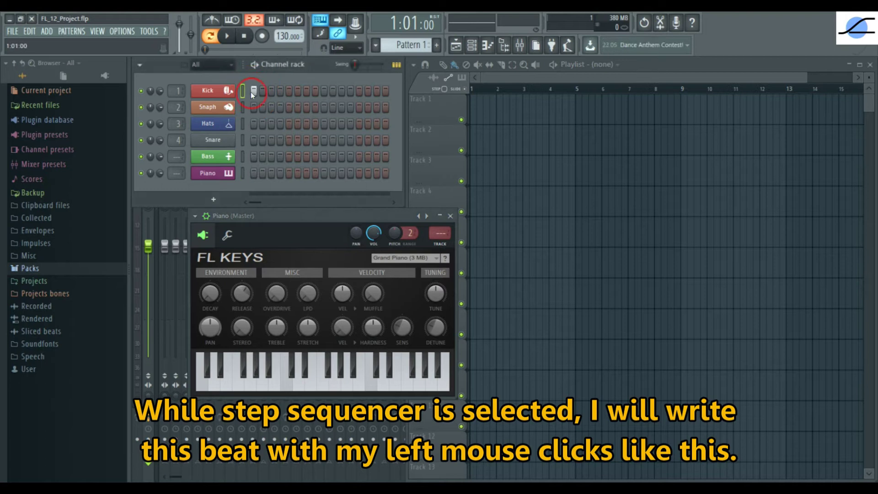
# Add Kick hits on steps 5, 9 and 13 of Pattern 1
pyautogui.click(289, 91)
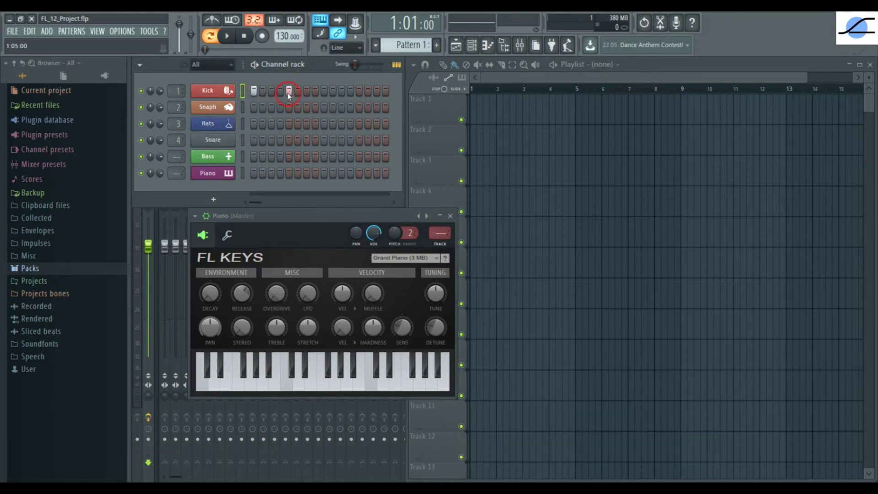
pyautogui.click(324, 91)
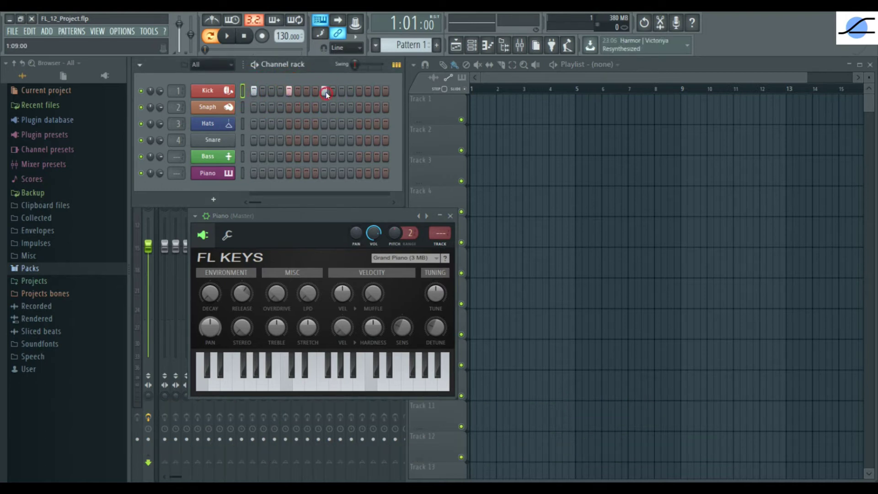
pyautogui.click(360, 91)
# Add Snaph hits on steps 5 and 13 and Hats hits on steps 3, 7, 11 and 15, and play the pattern
pyautogui.click(288, 106)
pyautogui.click(271, 121)
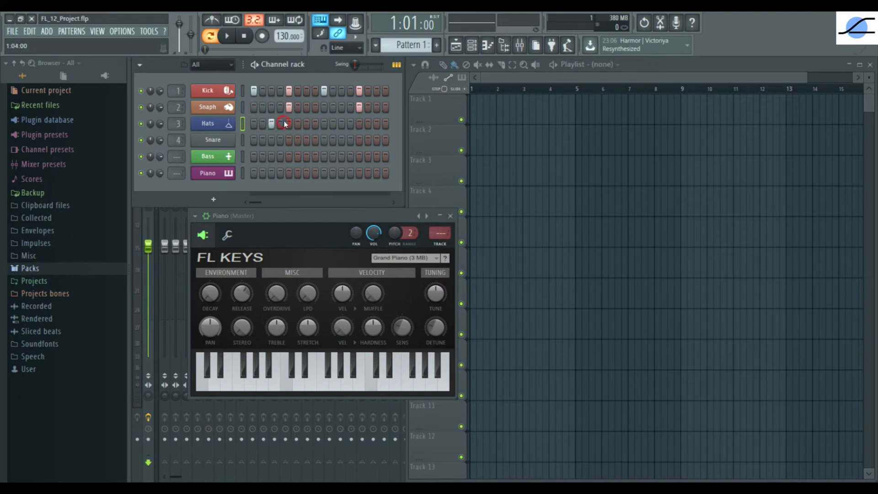
pyautogui.click(305, 123)
pyautogui.click(341, 124)
pyautogui.click(229, 40)
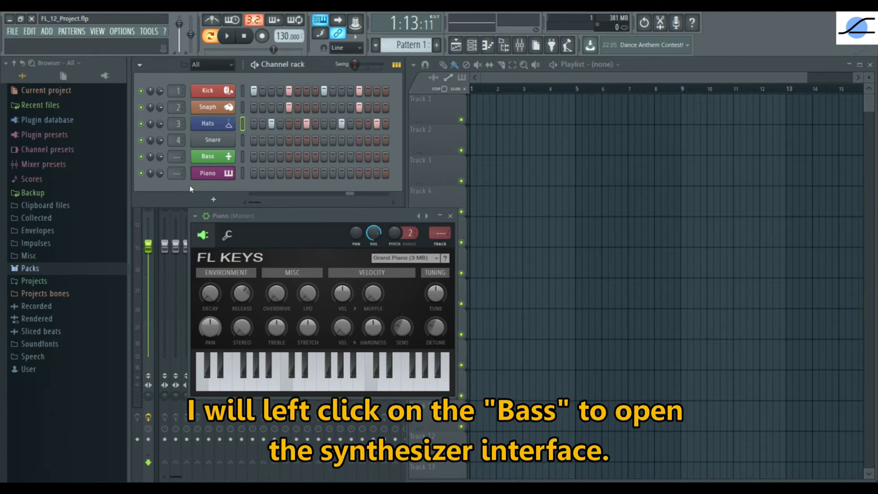
# Open the synthesizer interface of the Bass channel
pyautogui.click(221, 160)
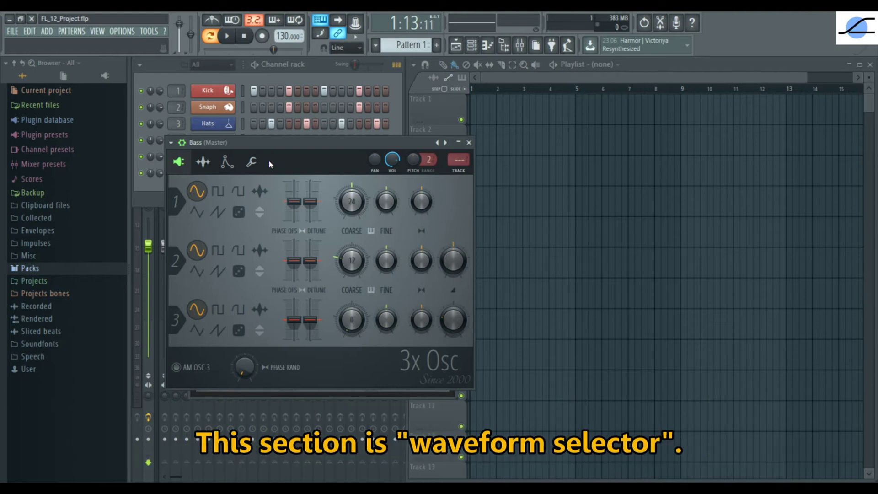
# Try the square and rounded saw waveforms on oscillator 1 of the Bass synthesizer, and set it back to sine
pyautogui.click(219, 195)
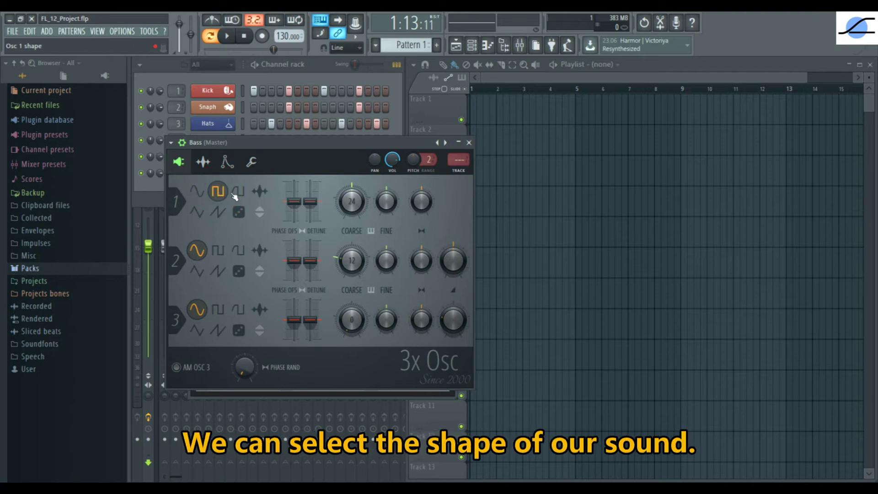
pyautogui.click(239, 196)
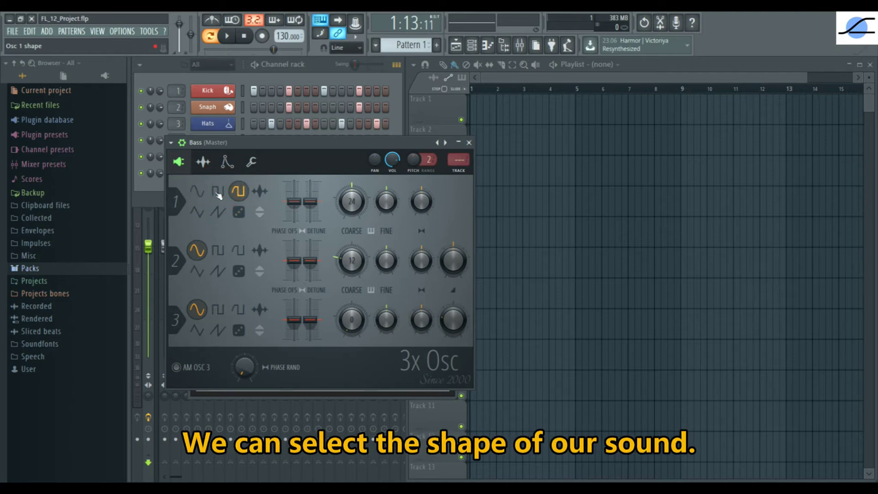
pyautogui.click(203, 193)
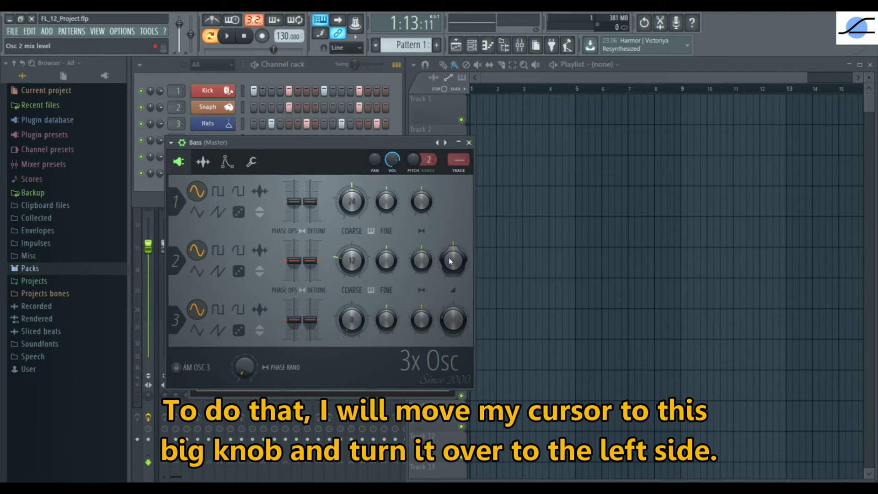
# Turn off oscillators 2 and 3 of the Bass synthesizer by lowering their mix levels all the way
pyautogui.moveTo(452, 248); pyautogui.dragTo(452, 285)
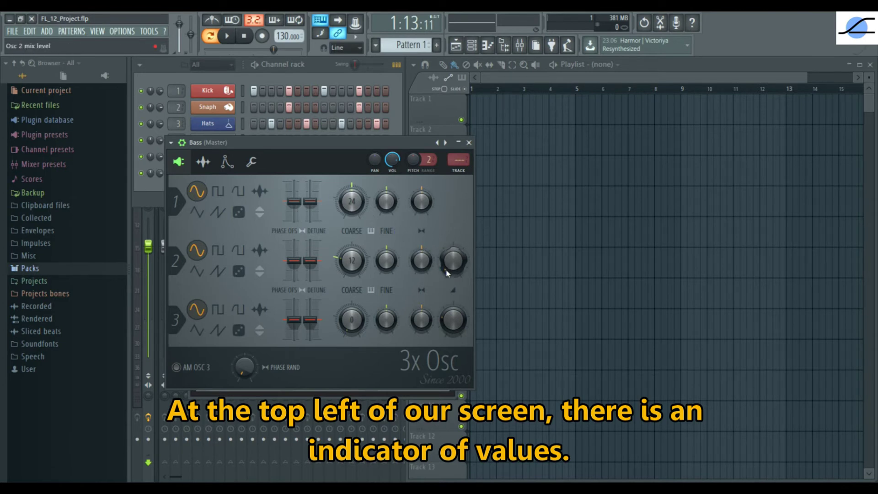
pyautogui.moveTo(447, 273); pyautogui.dragTo(447, 295)
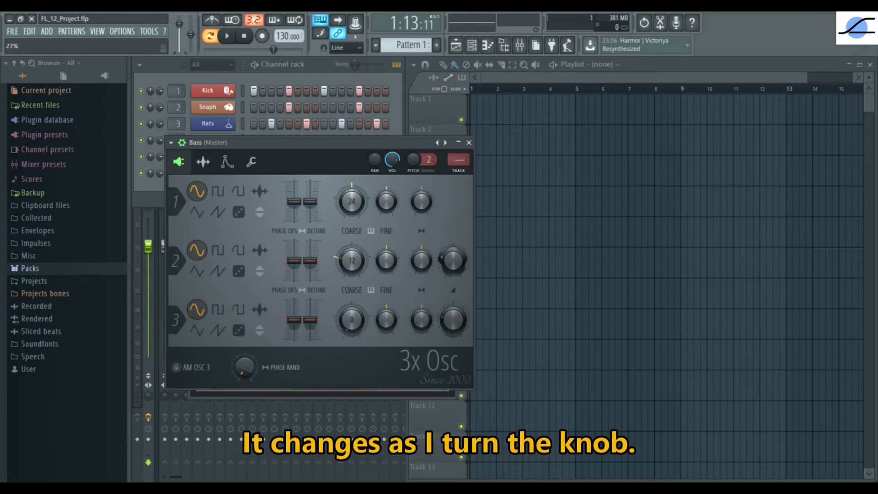
pyautogui.moveTo(447, 294); pyautogui.dragTo(448, 311)
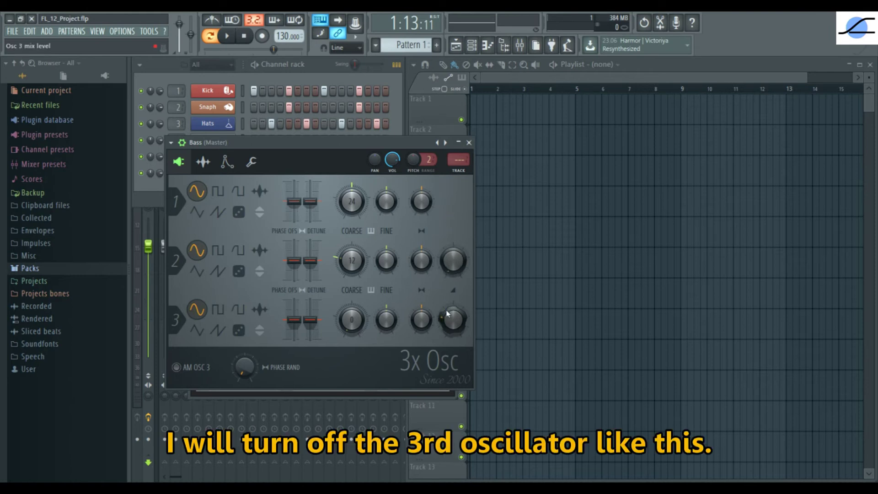
pyautogui.moveTo(446, 314); pyautogui.dragTo(447, 350)
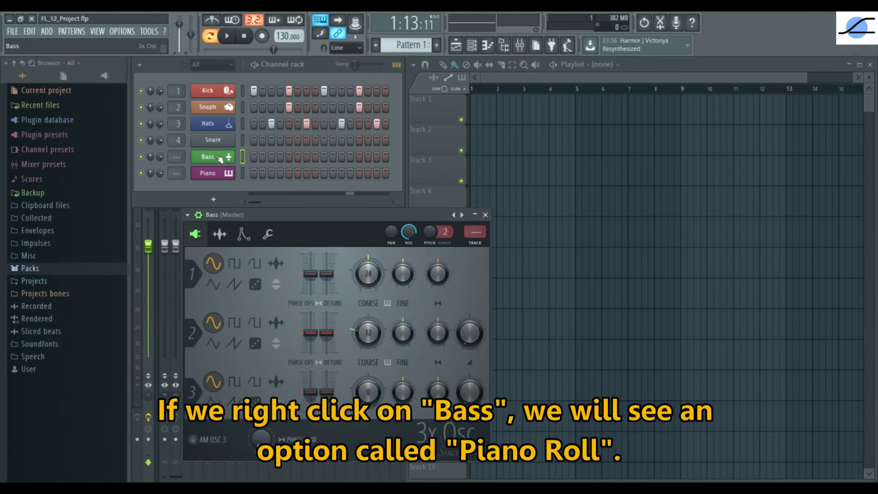
# Open the piano roll for the Bass channel and maximize its window
pyautogui.rightClick(219, 158)
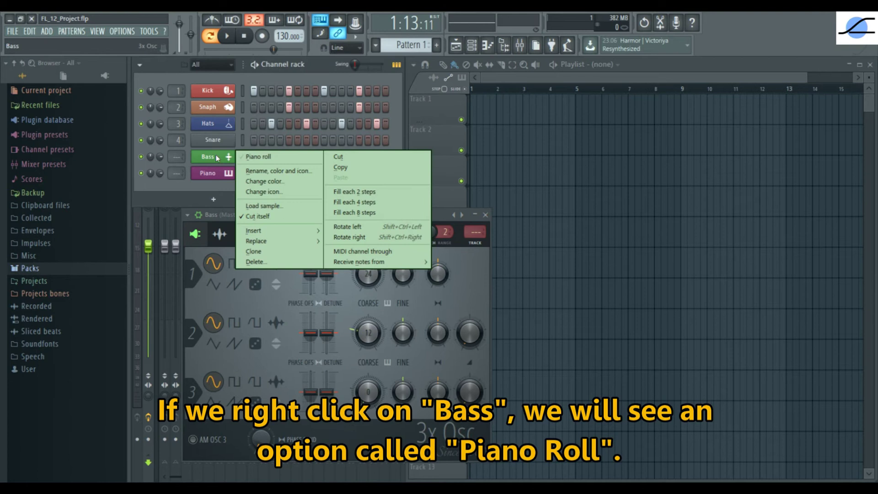
pyautogui.click(294, 158)
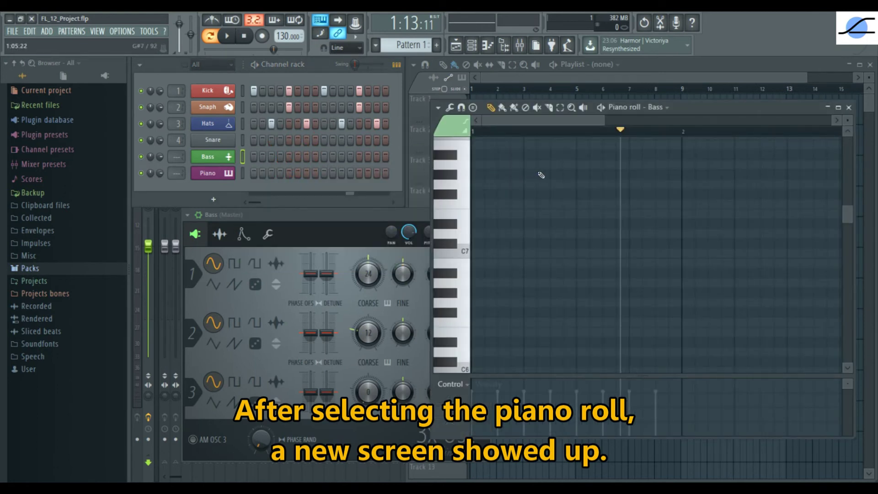
pyautogui.doubleClick(710, 106)
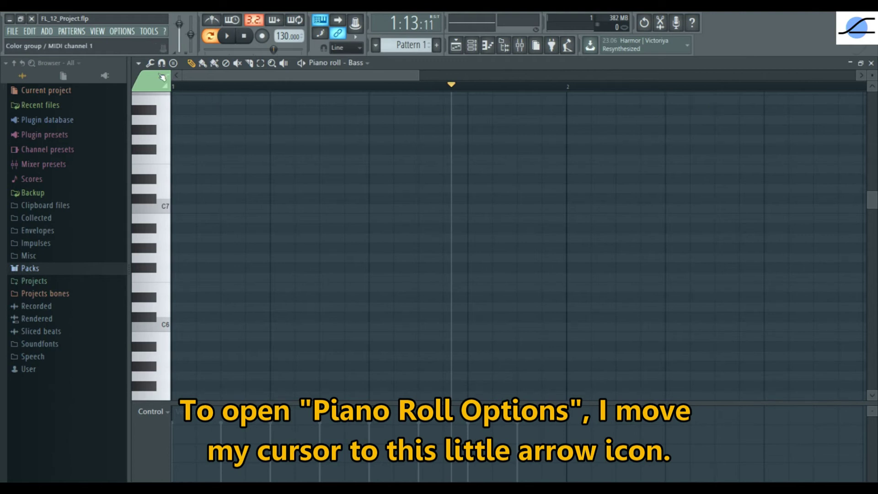
# Set the piano roll's snap to Cell
pyautogui.click(139, 66)
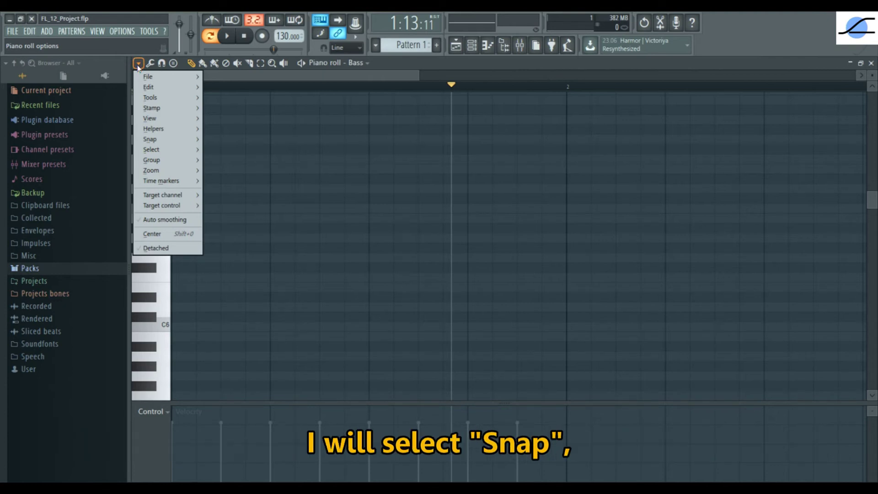
pyautogui.moveTo(155, 140)
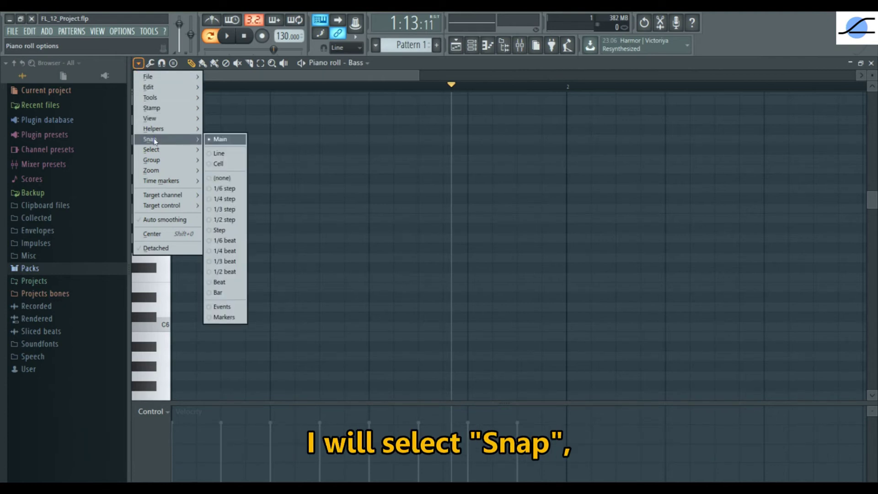
pyautogui.click(225, 164)
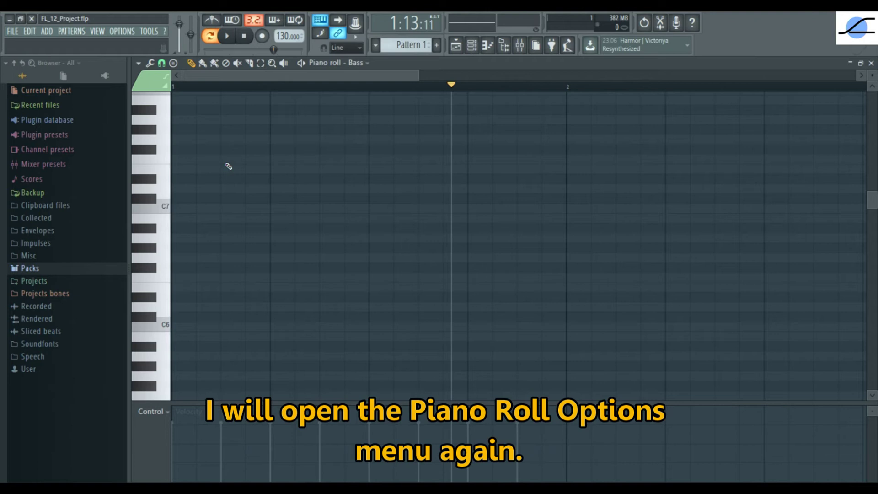
# Set the piano roll's key labels to All notes
pyautogui.click(138, 64)
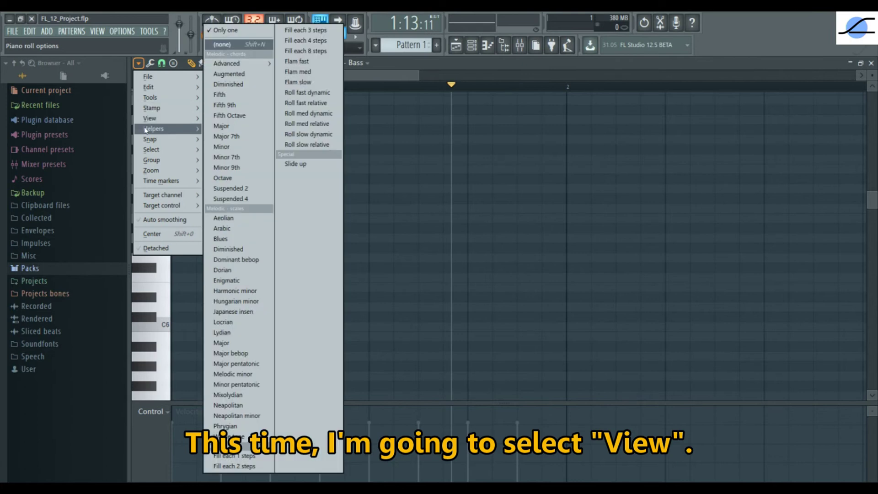
pyautogui.moveTo(146, 122)
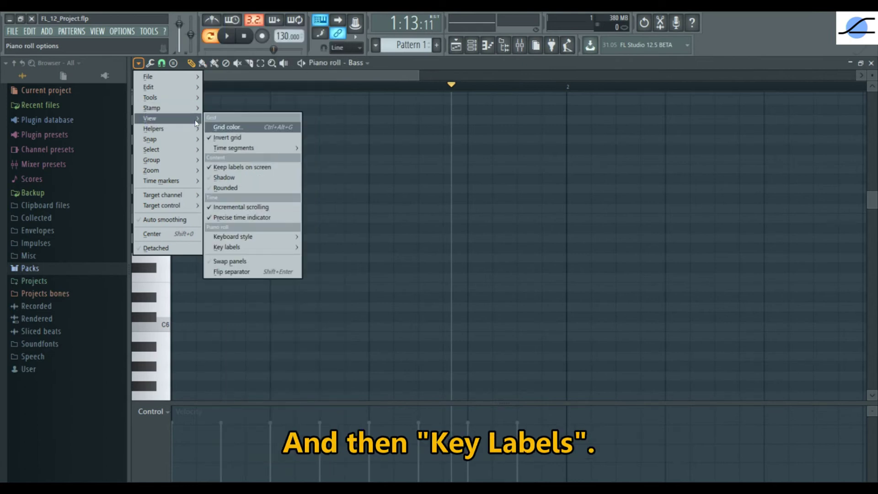
pyautogui.moveTo(264, 250)
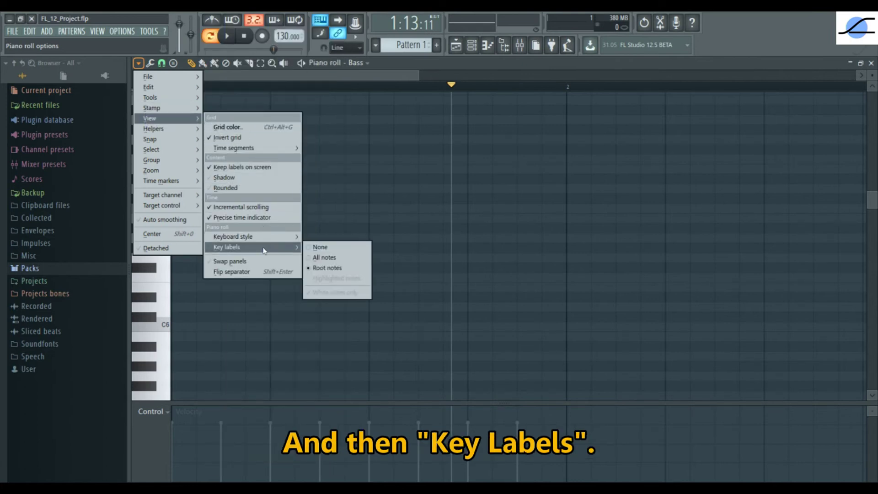
pyautogui.click(337, 259)
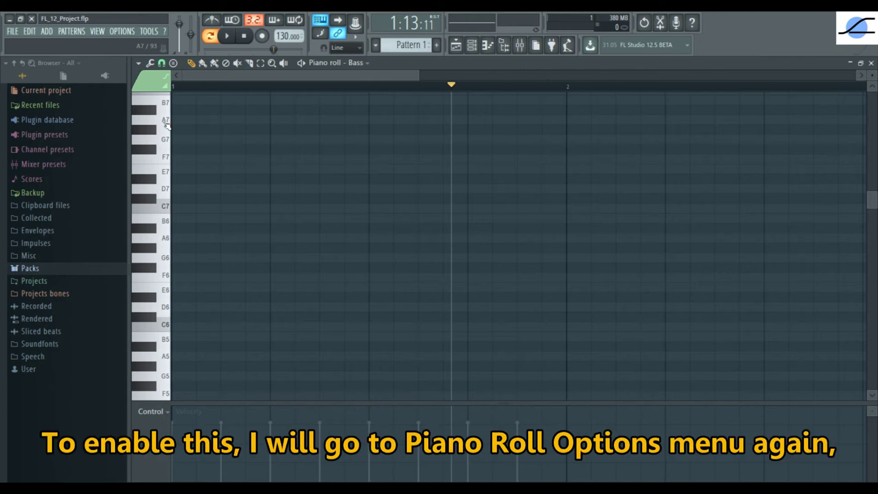
# Set the piano roll's keyboard style to Flat and turn off the White notes only option for its key labels
pyautogui.click(138, 64)
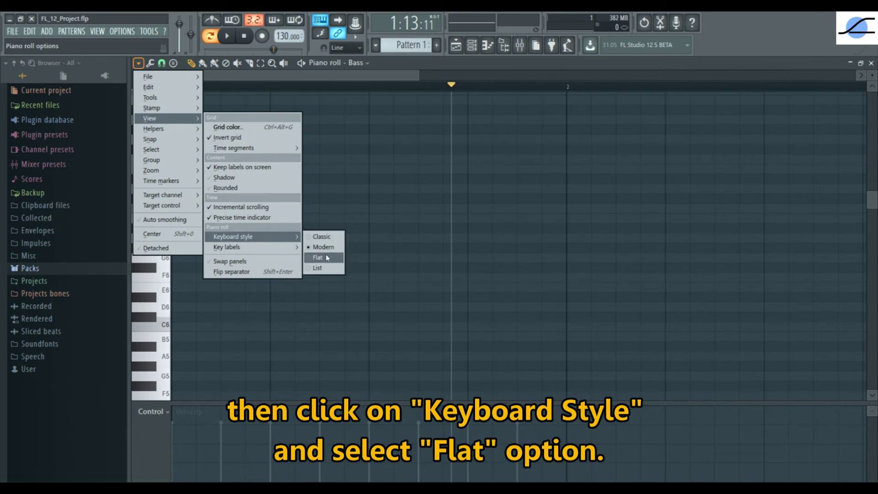
pyautogui.click(326, 257)
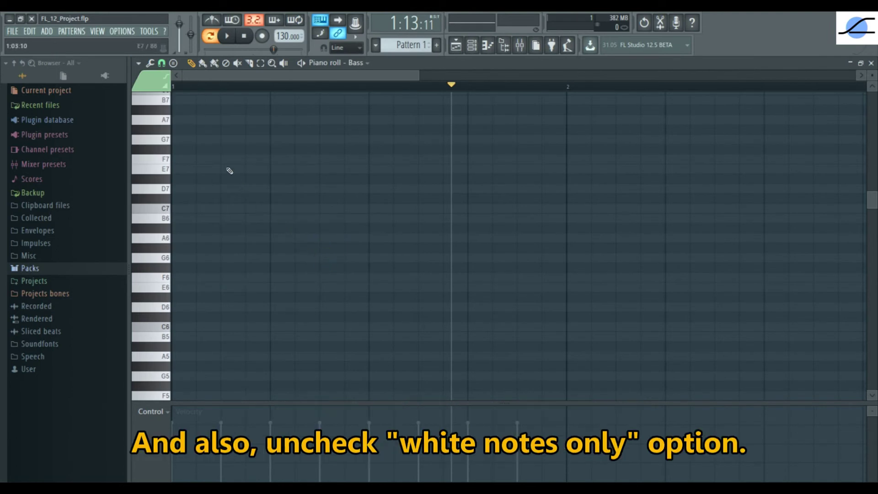
pyautogui.click(138, 63)
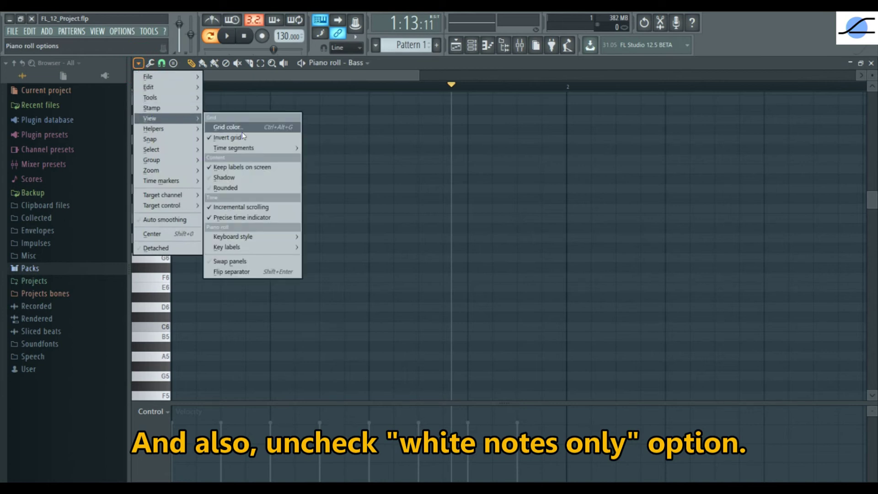
pyautogui.moveTo(249, 251)
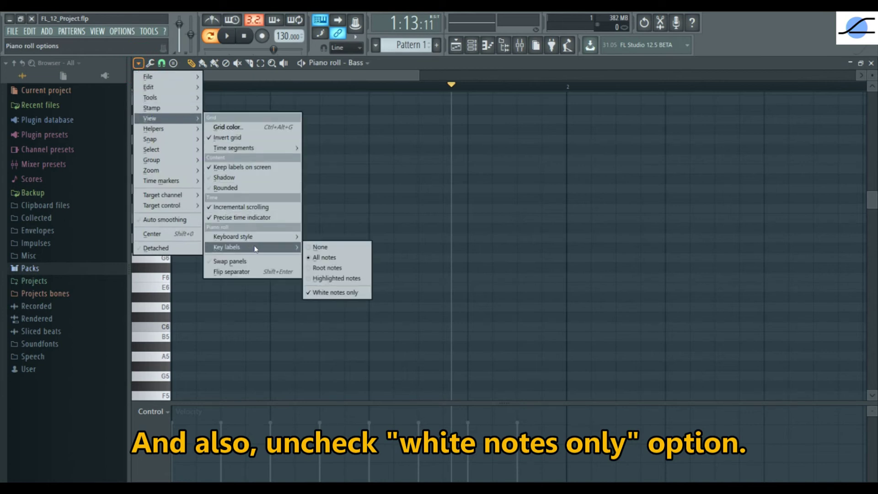
pyautogui.click(336, 293)
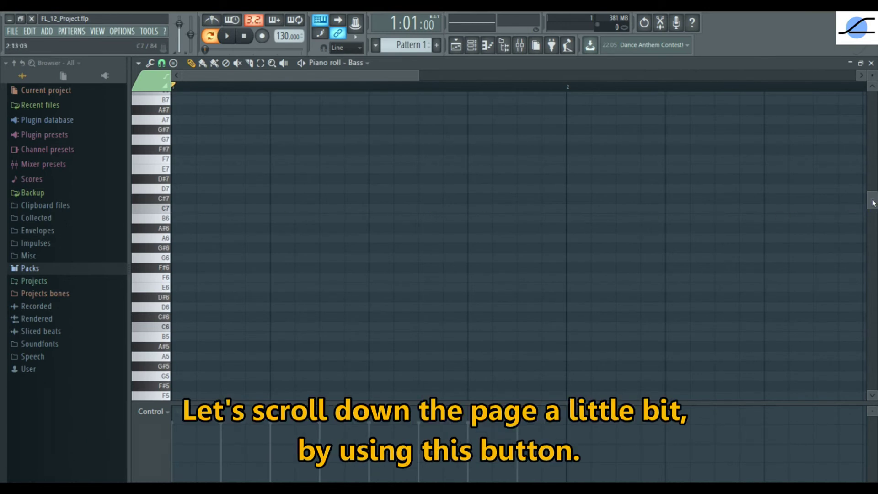
# Place E5 bass notes at steps 1, 7 and 11 of bar 1, and lengthen the third to six steps, ending at bar 2
pyautogui.moveTo(873, 202); pyautogui.dragTo(871, 278)
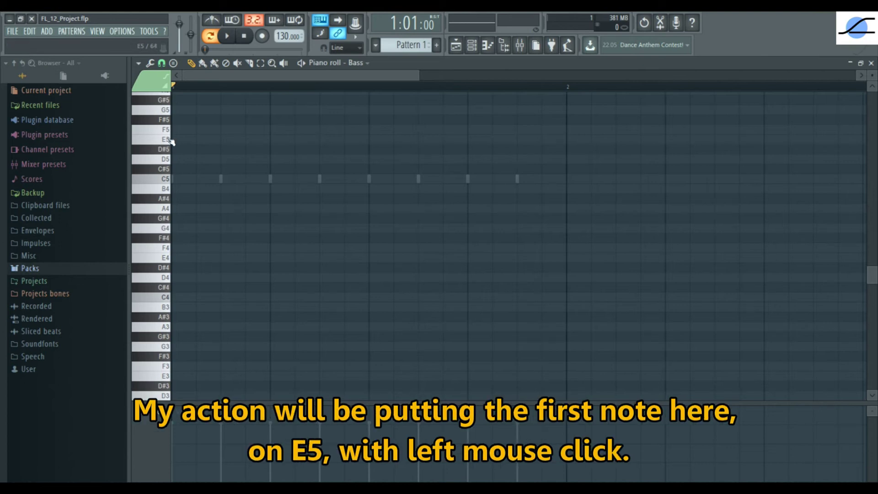
pyautogui.click(174, 140)
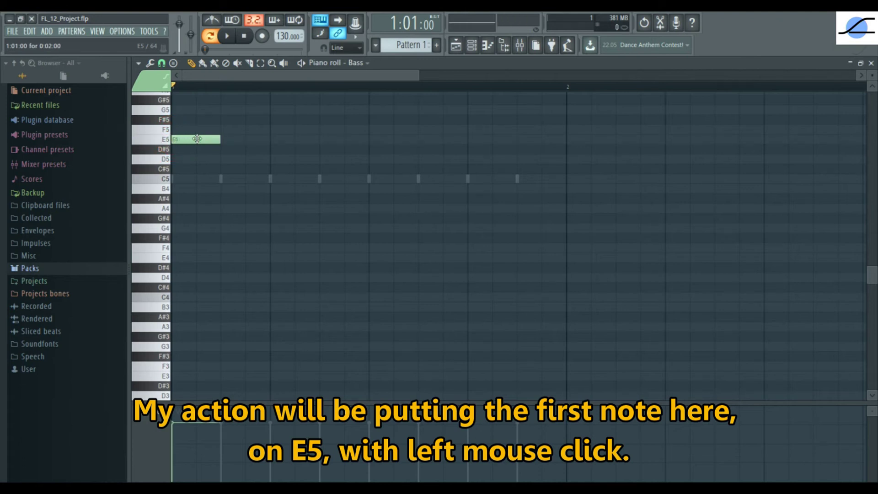
pyautogui.click(321, 139)
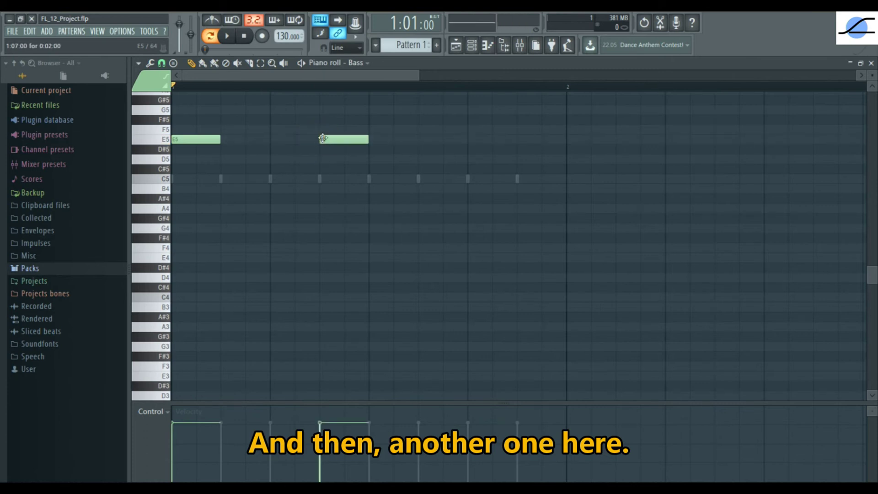
pyautogui.click(421, 139)
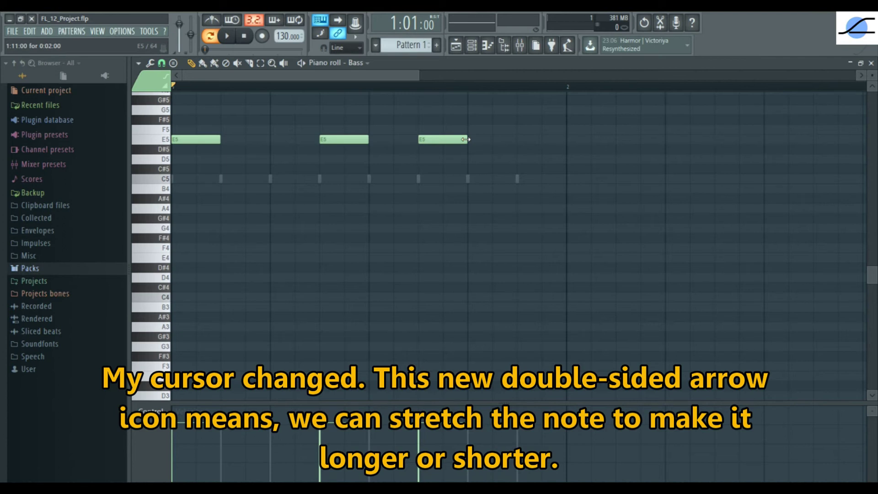
pyautogui.moveTo(465, 139); pyautogui.dragTo(559, 142)
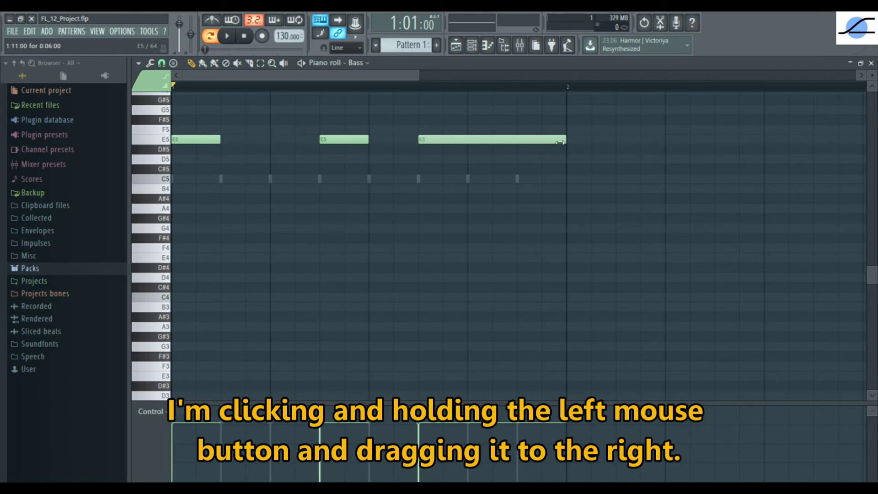
# Play back the pattern to hear the E5 bass line with the beat, and stop playback
pyautogui.moveTo(560, 143); pyautogui.dragTo(560, 144)
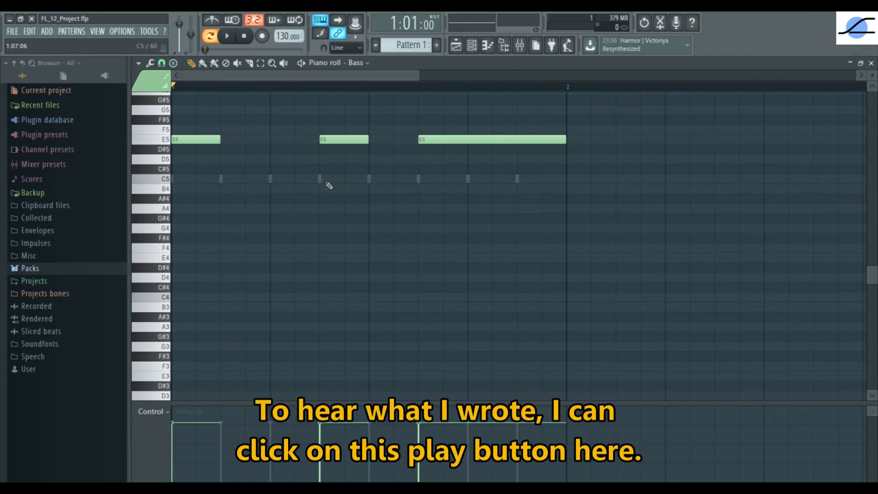
pyautogui.click(228, 37)
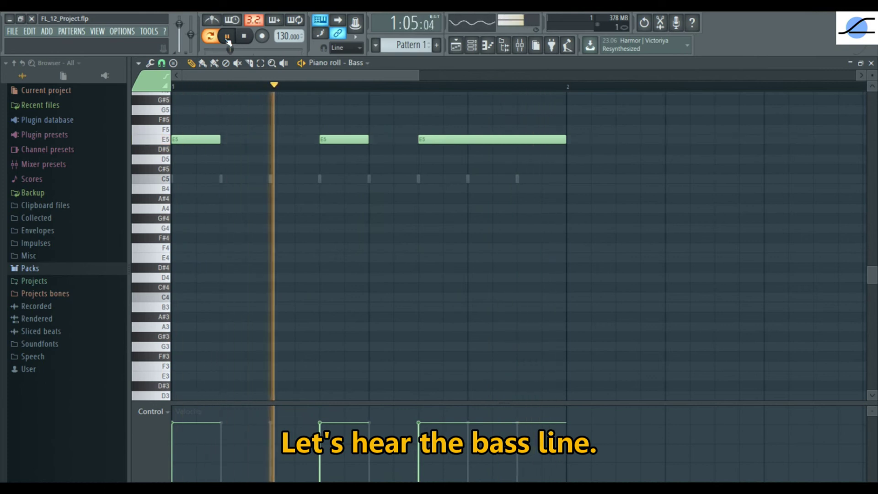
pyautogui.click(228, 40)
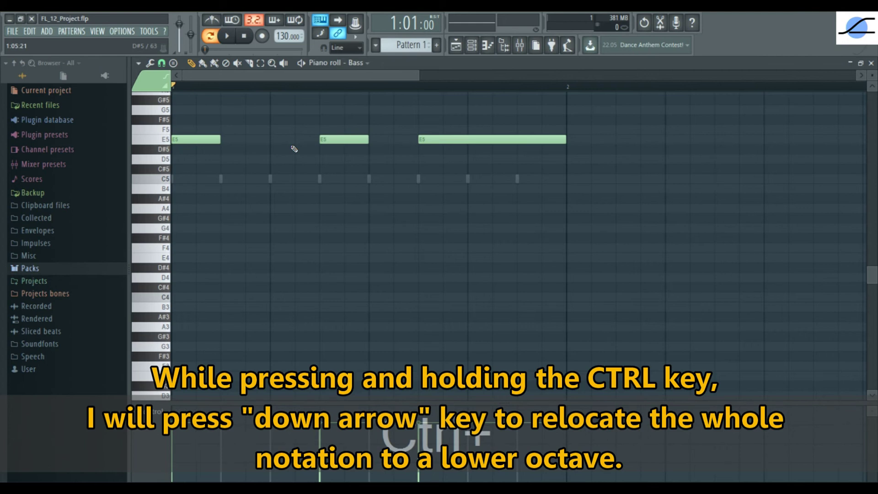
# Transpose all the bass notes down four octaves to E1 and play back the pattern to check the sound
pyautogui.hotkey('ctrl', 'Down')
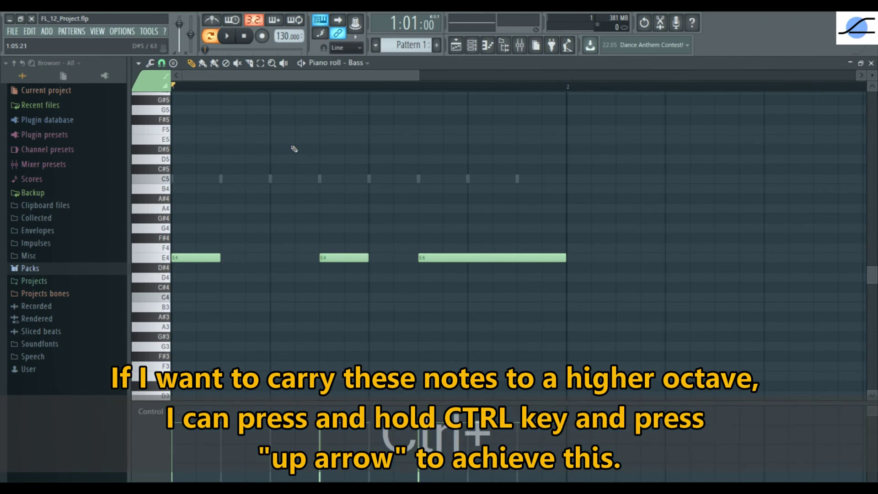
pyautogui.hotkey('ctrl', 'Up')
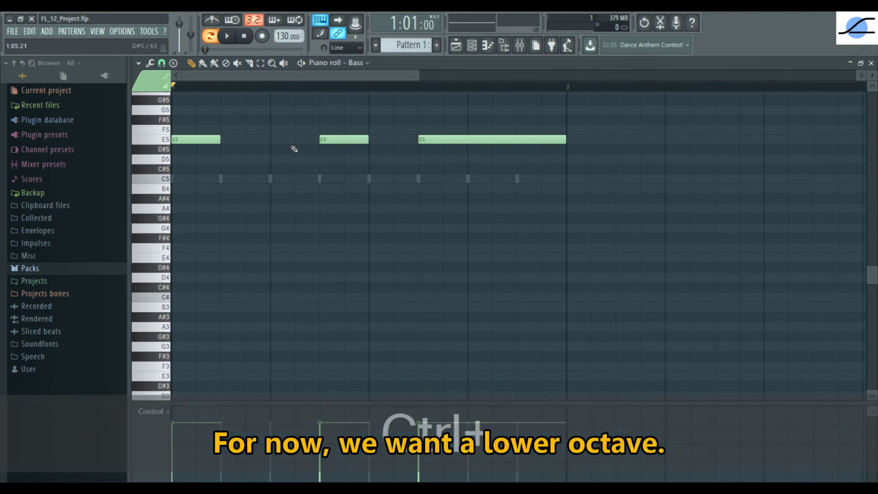
pyautogui.hotkey('ctrl', 'Down')
pyautogui.hotkey('ctrl', 'Down')
pyautogui.hotkey('ctrl', 'Down')
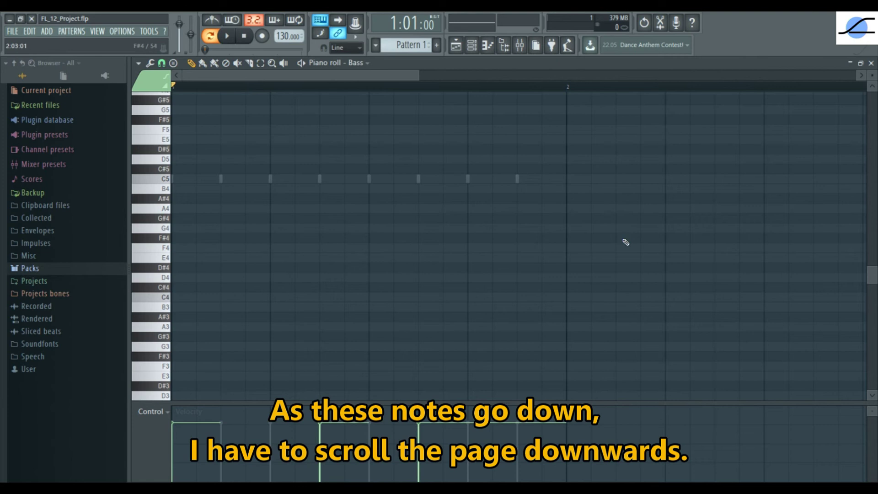
pyautogui.moveTo(872, 275); pyautogui.dragTo(874, 375)
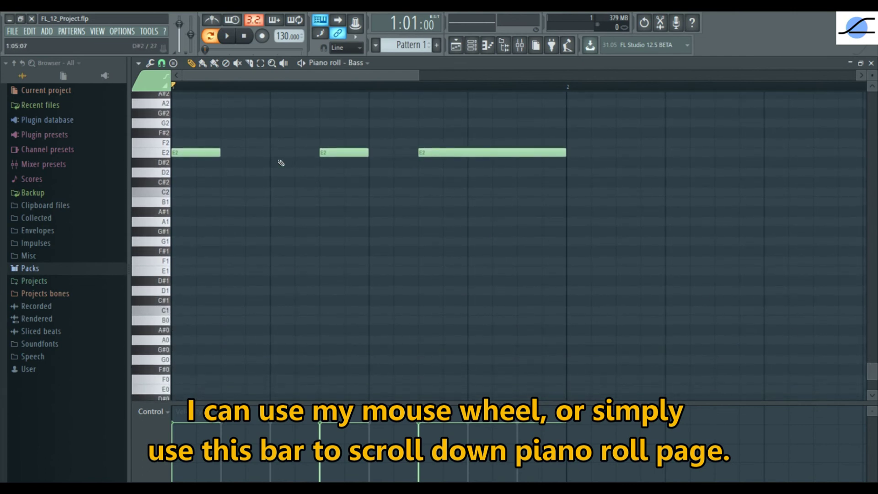
pyautogui.hotkey('ctrl', 'Down')
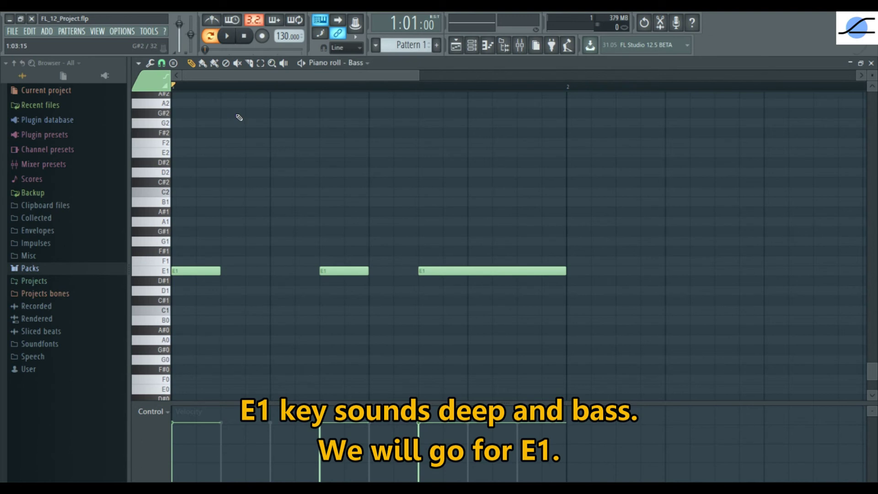
pyautogui.click(228, 37)
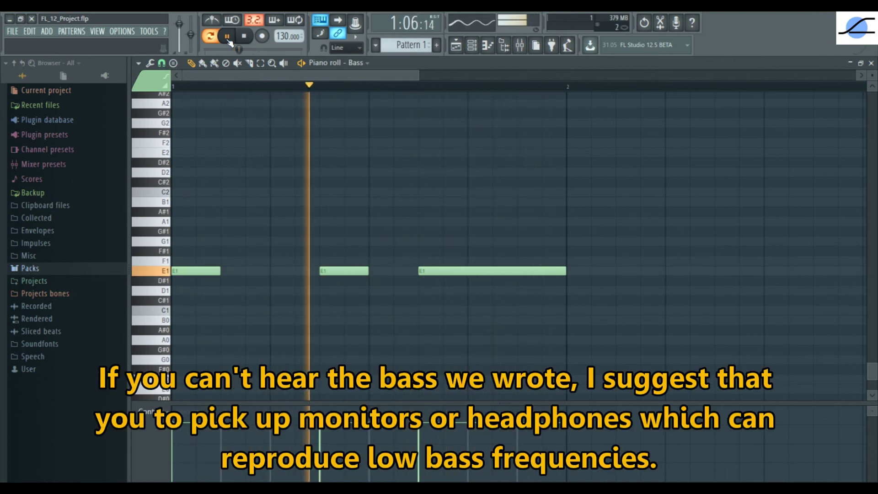
pyautogui.click(227, 36)
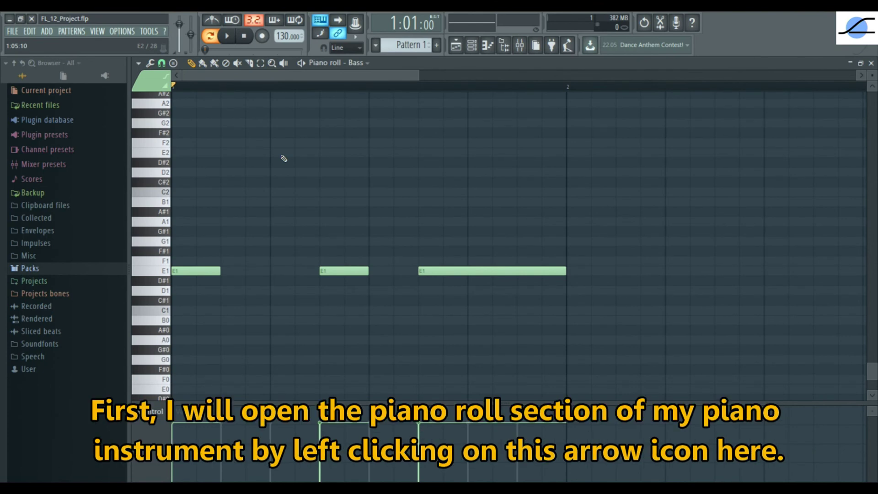
# Switch the piano roll to the Piano channel and set its scale highlighting to Major
pyautogui.click(367, 64)
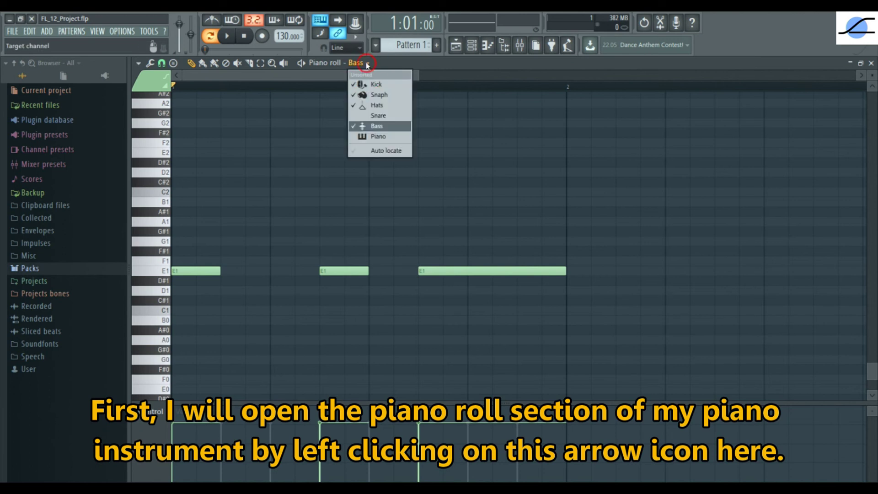
pyautogui.click(380, 136)
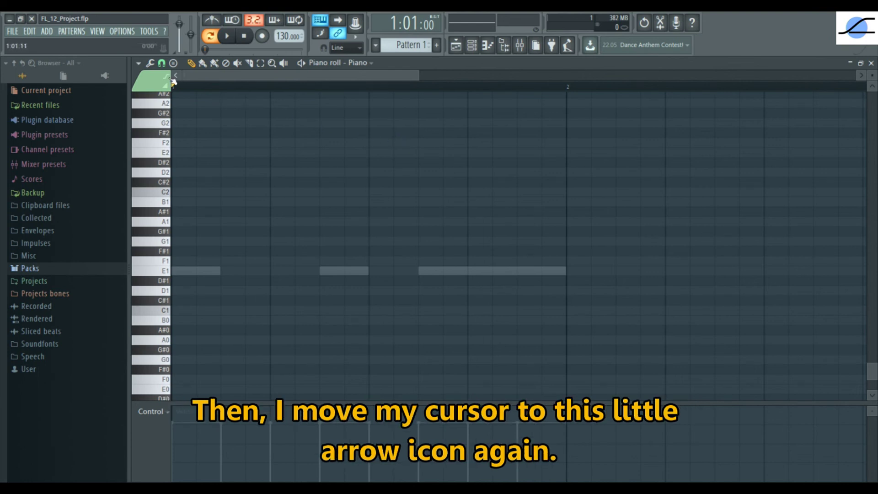
pyautogui.click(139, 64)
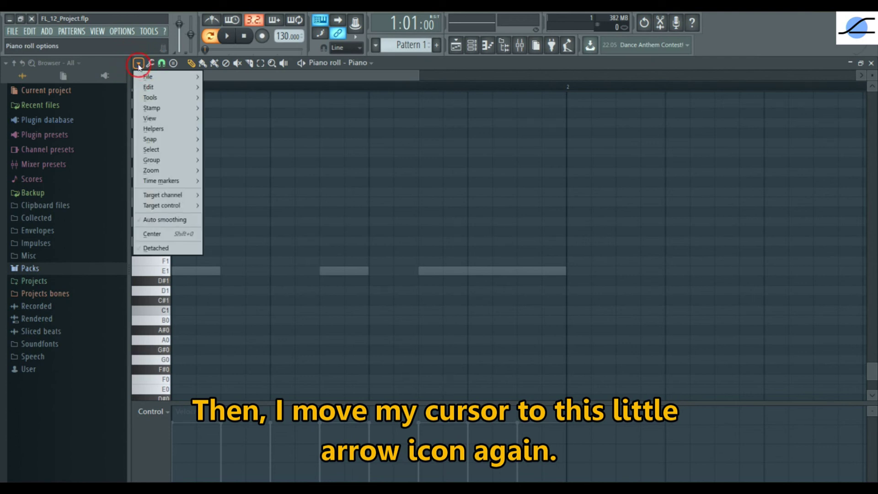
pyautogui.moveTo(150, 129)
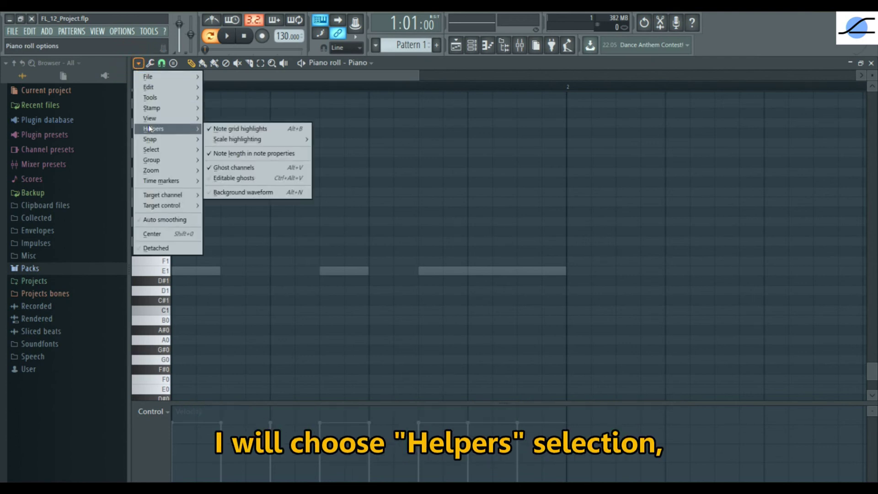
pyautogui.click(262, 140)
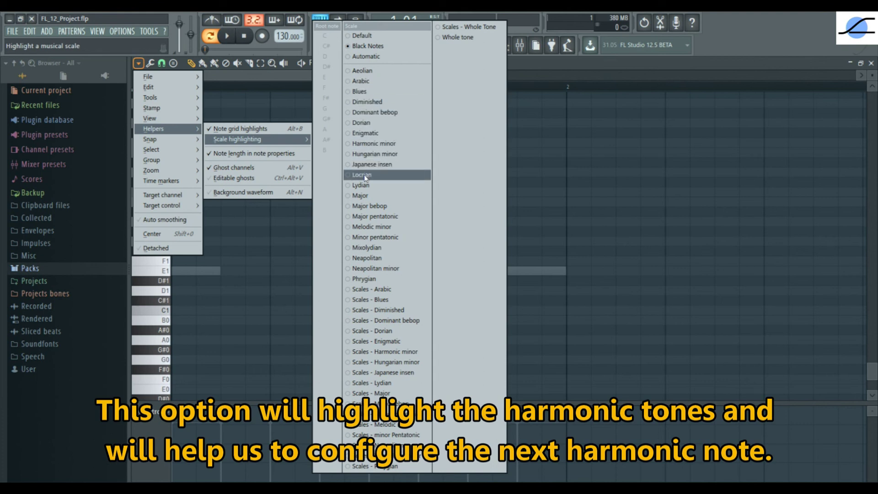
pyautogui.click(381, 197)
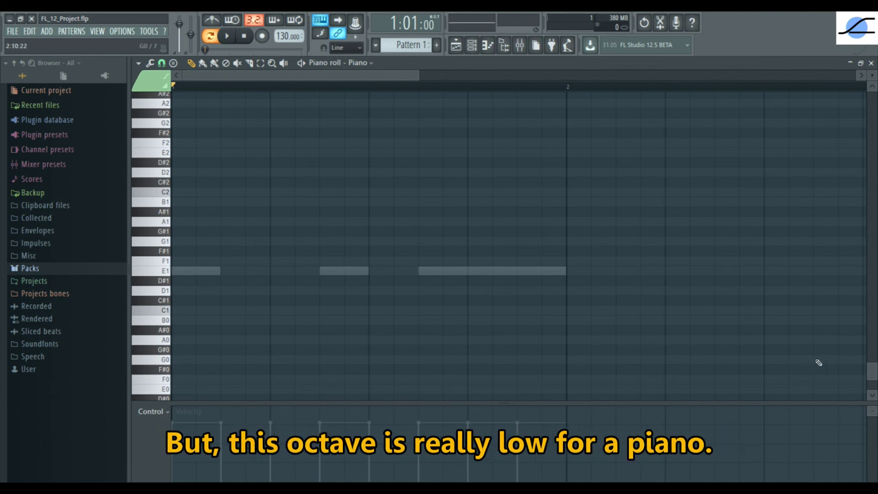
# Place a C5 piano note at the start of bar 1 and shorten it to two steps
pyautogui.moveTo(872, 375); pyautogui.dragTo(868, 243)
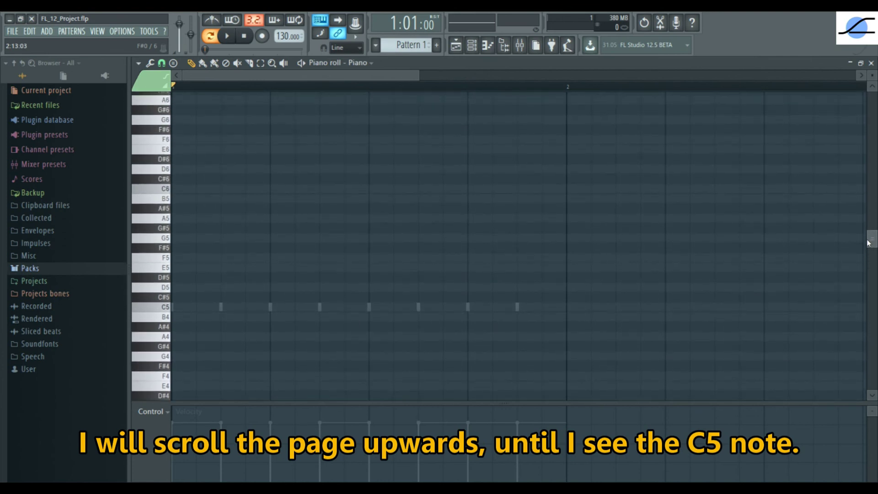
pyautogui.click(174, 307)
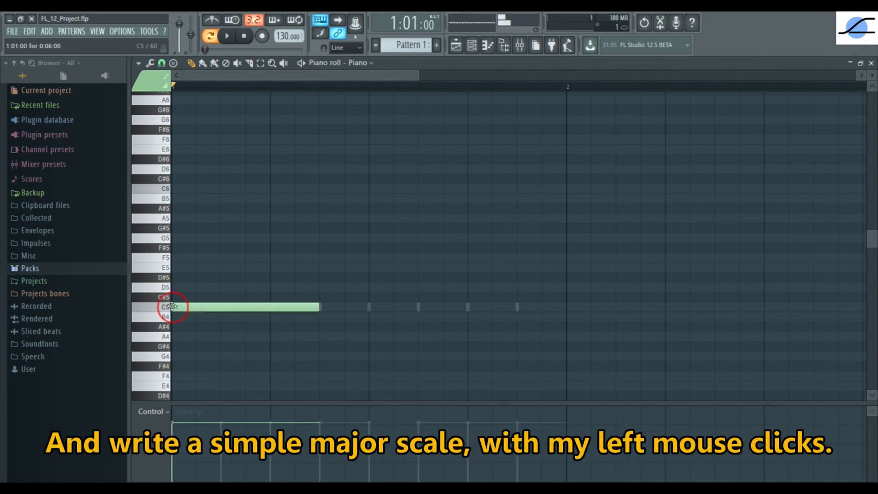
pyautogui.moveTo(319, 307); pyautogui.dragTo(222, 307)
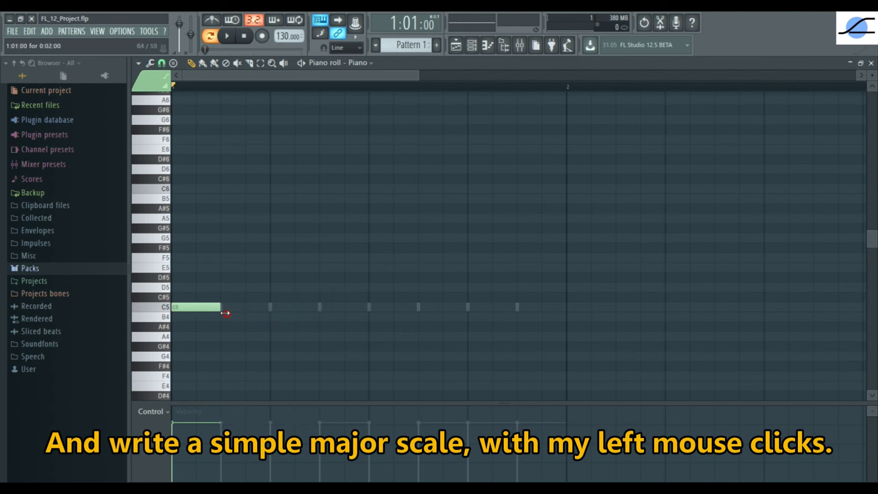
# Continue the ascending scale with consecutive two-step notes D5, E5, F5, G5, A5, B5 and C6 up to bar 2, and play it back
pyautogui.click(215, 287)
pyautogui.moveTo(230, 284); pyautogui.dragTo(245, 285)
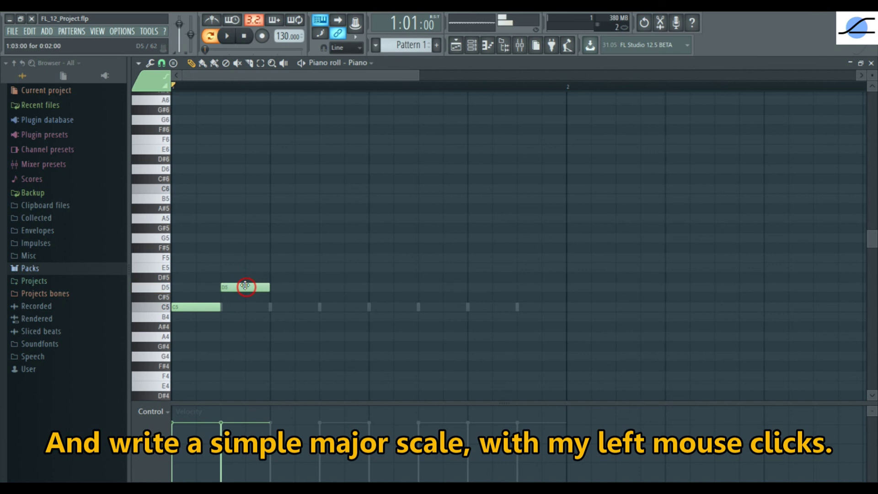
pyautogui.click(273, 267)
pyautogui.click(327, 257)
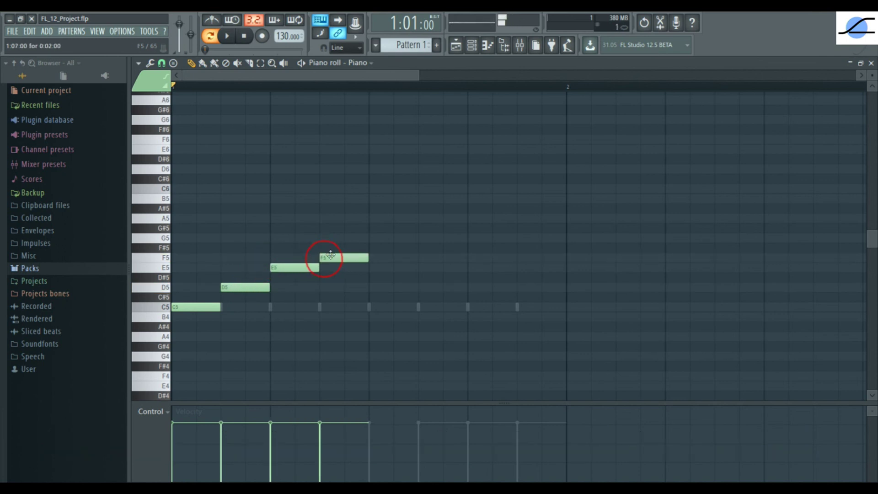
pyautogui.click(372, 238)
pyautogui.click(423, 219)
pyautogui.click(473, 198)
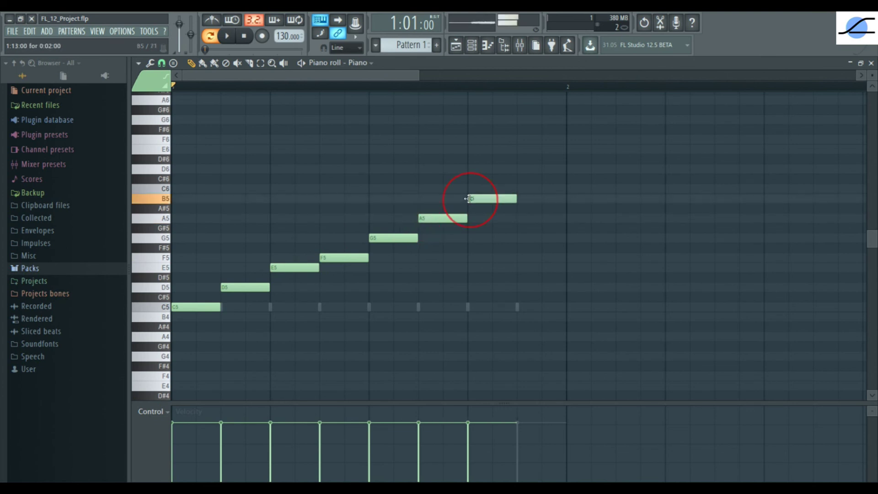
pyautogui.click(519, 188)
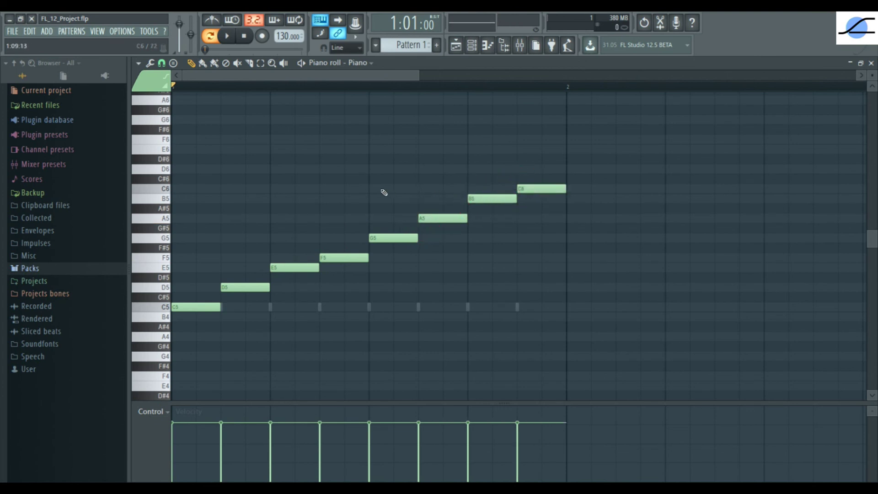
pyautogui.click(227, 37)
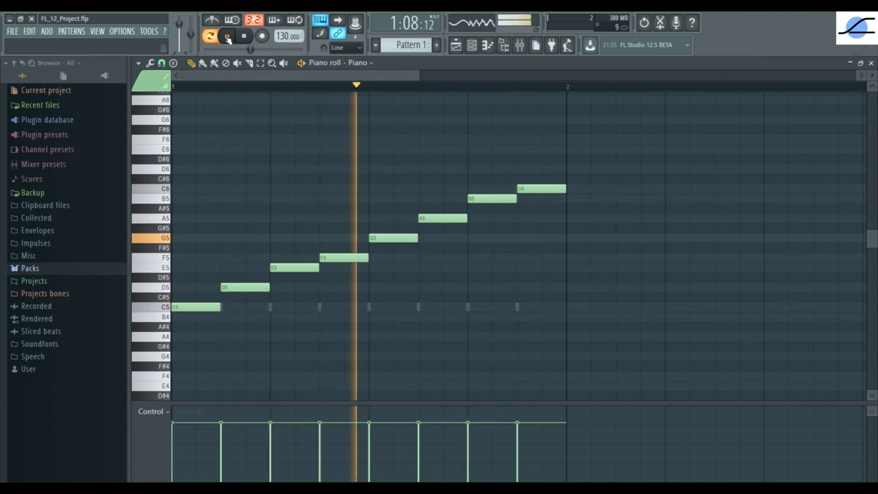
pyautogui.click(227, 37)
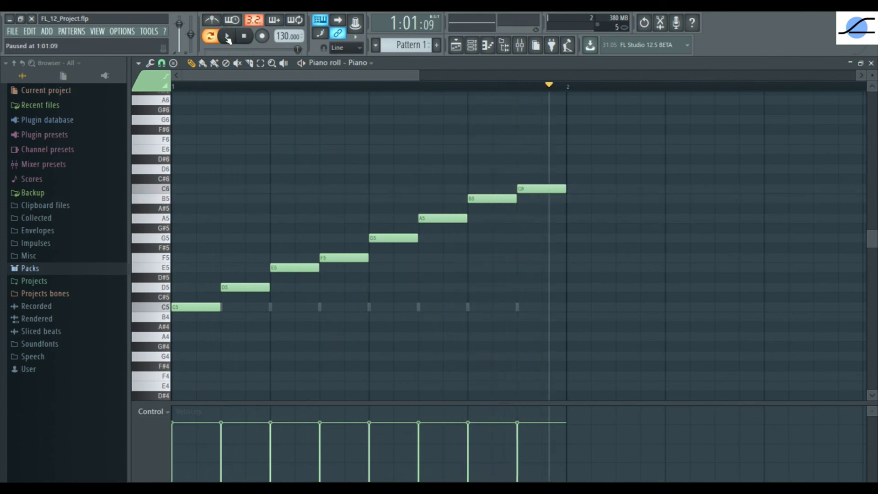